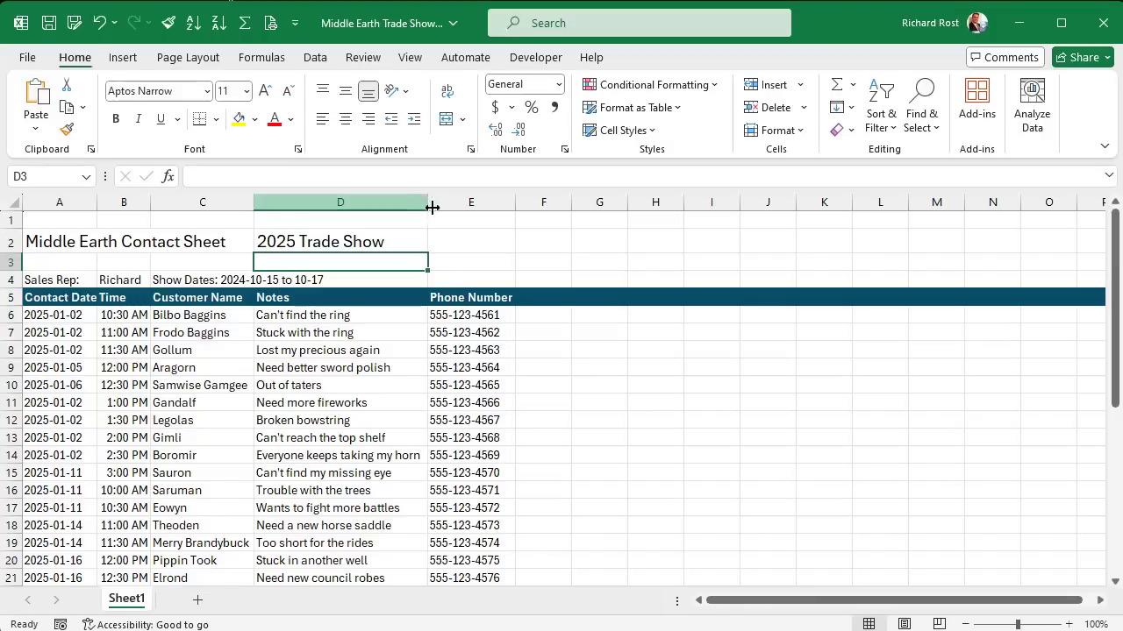
Highlight the Phone Number column E and Gollum's row 8 as examples.
click(461, 200)
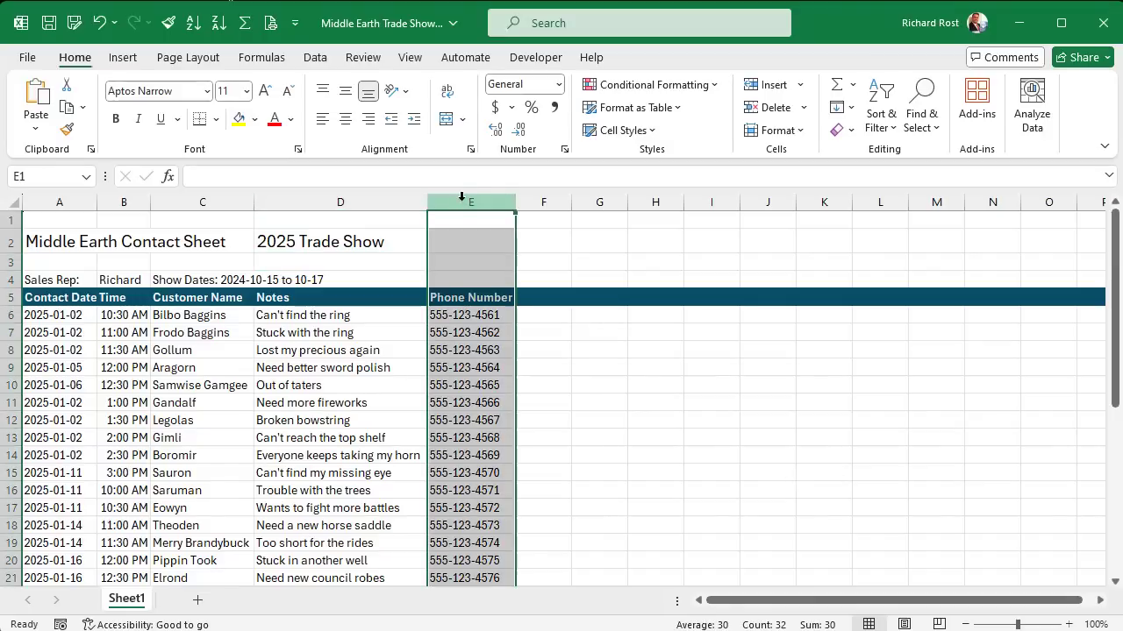
click(12, 350)
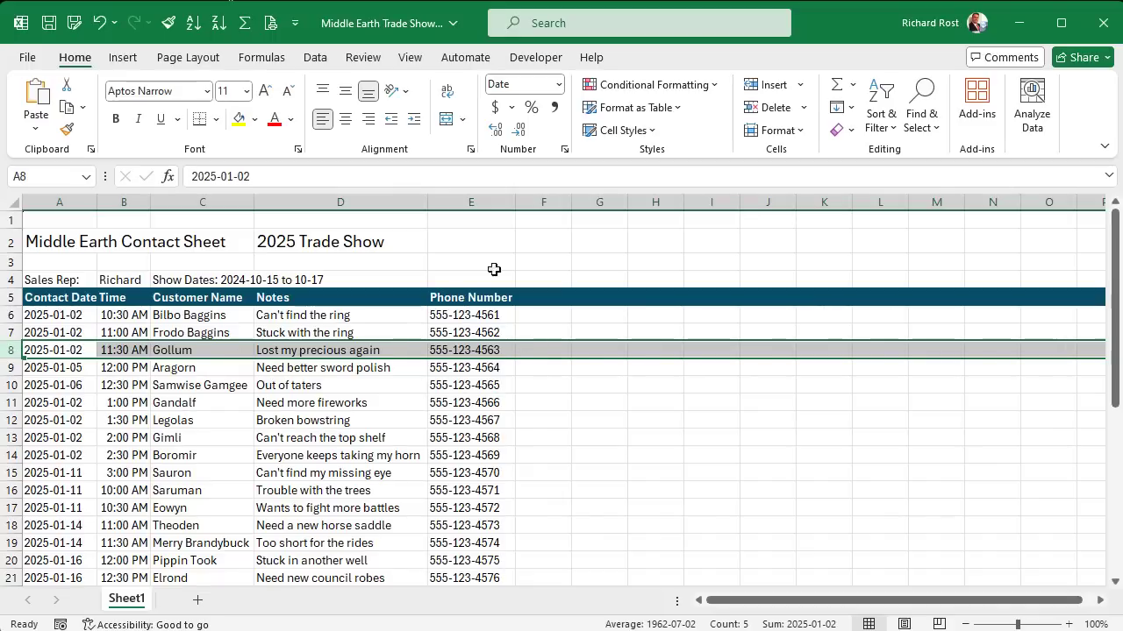
click(493, 203)
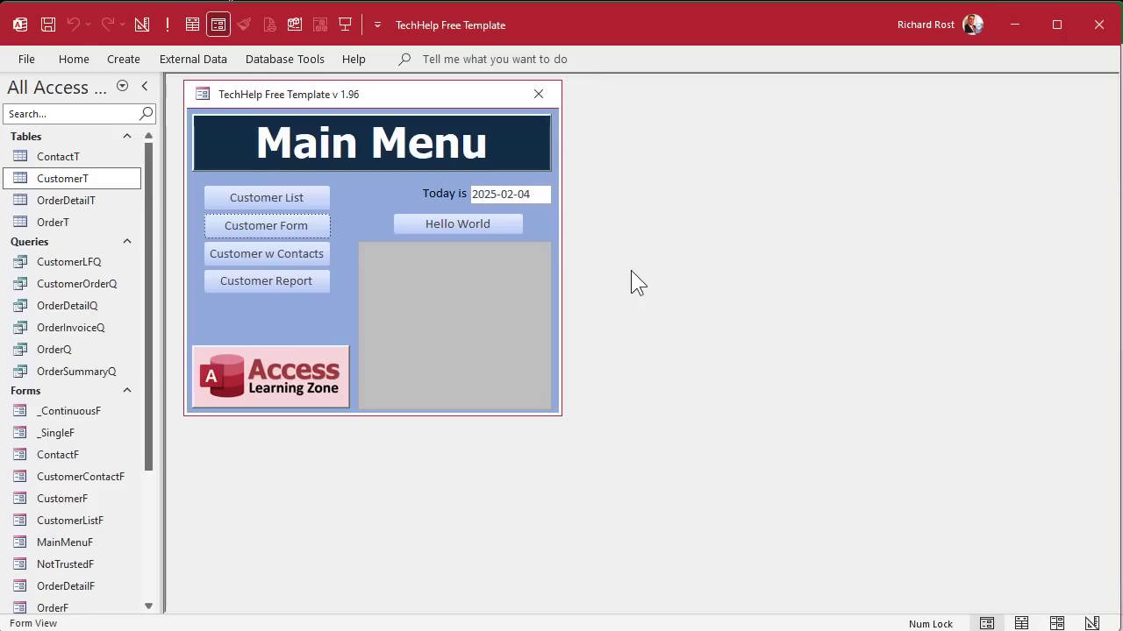
Open the CustomerT table and highlight the fifth customer's record and the Email field.
double_click(77, 179)
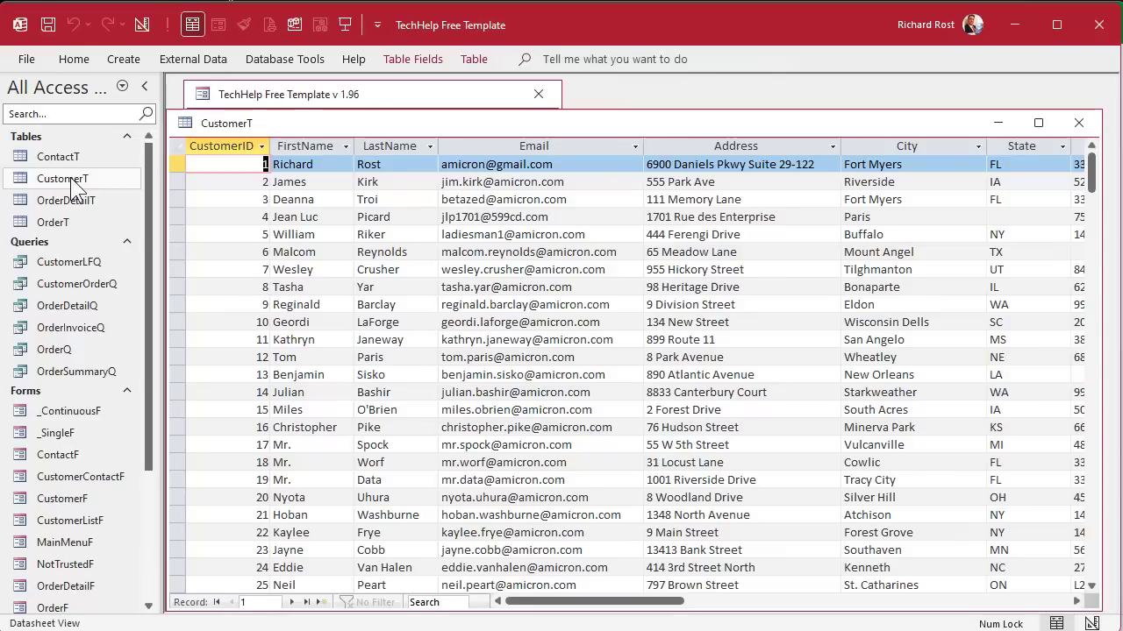
drag(281, 127, 287, 109)
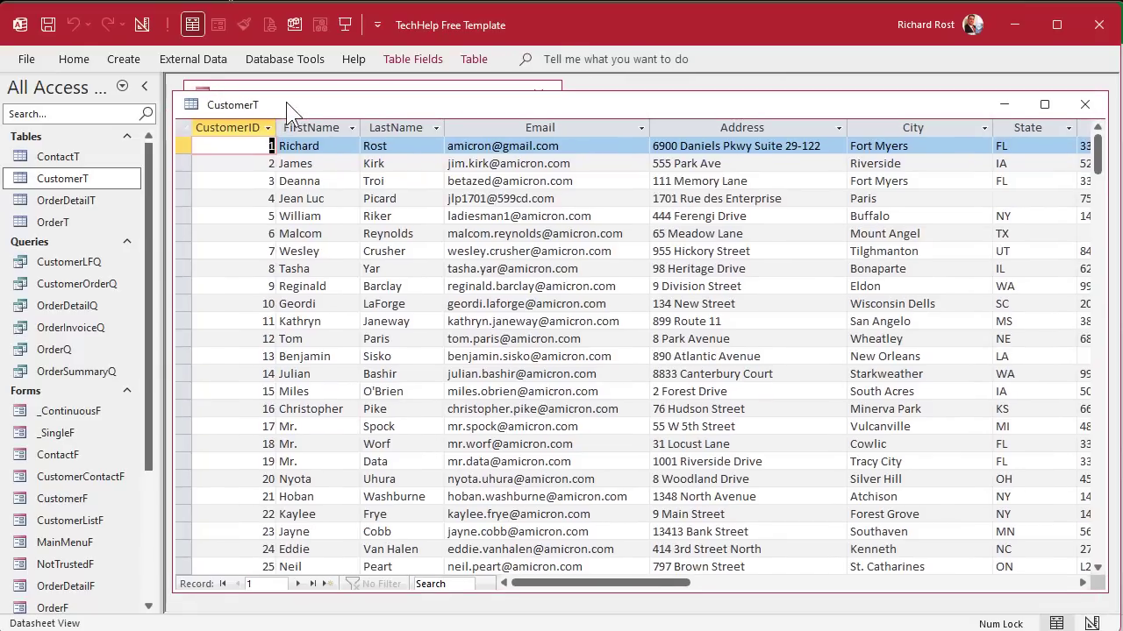
click(188, 215)
click(496, 130)
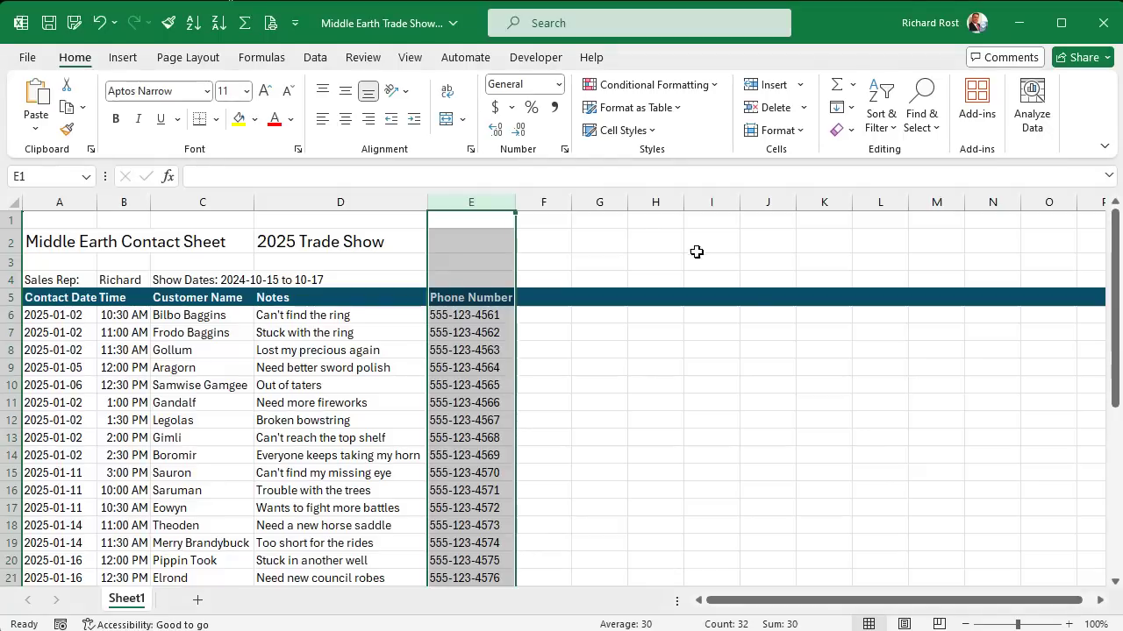
Overwrite Aragorn's contact date in cell A9 with a person's name as plain text.
click(617, 354)
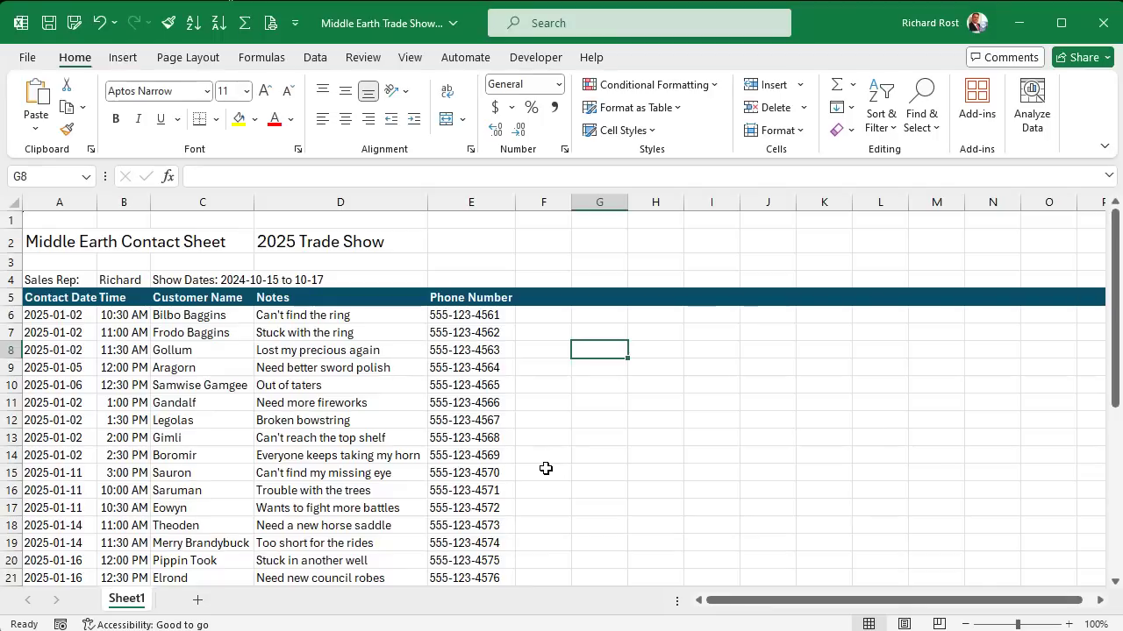
click(68, 365)
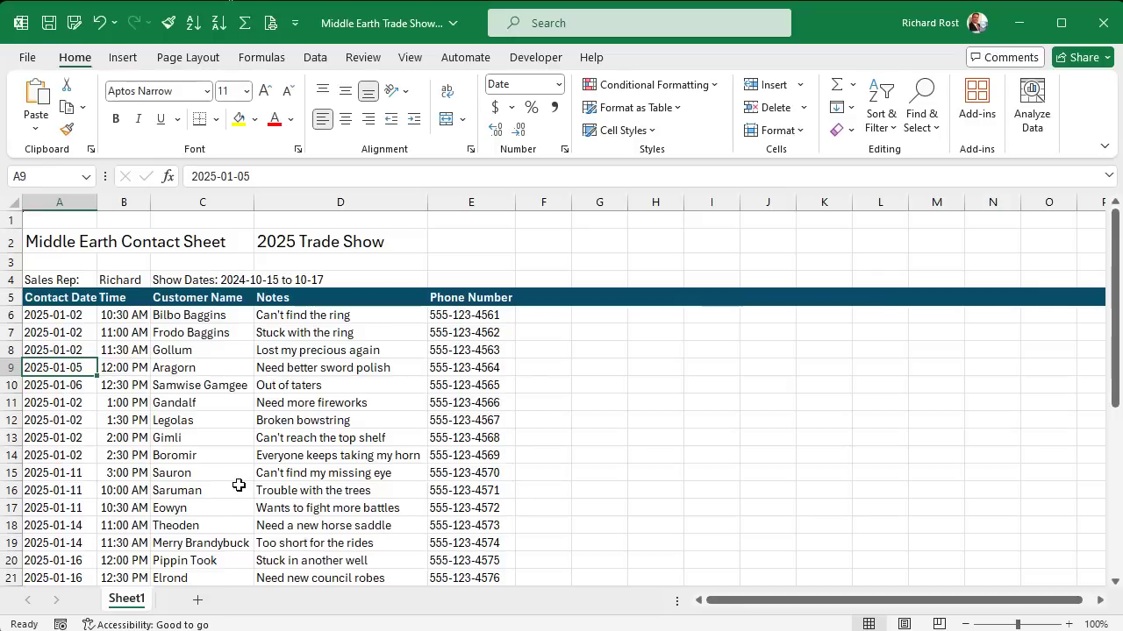
text(Joe Smith)
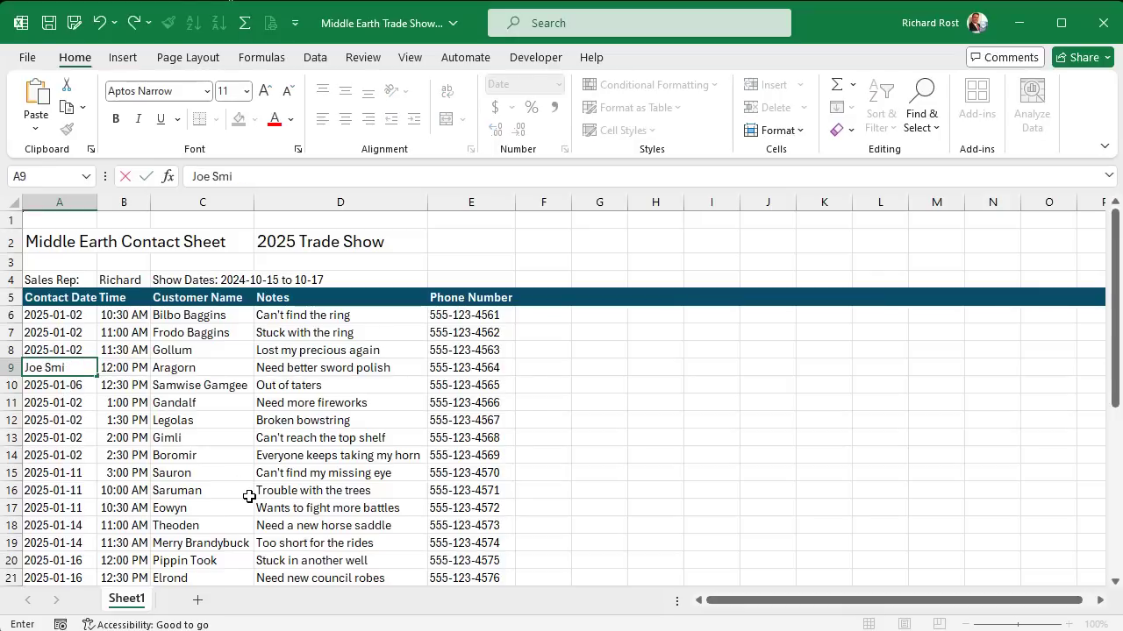
key(Tab)
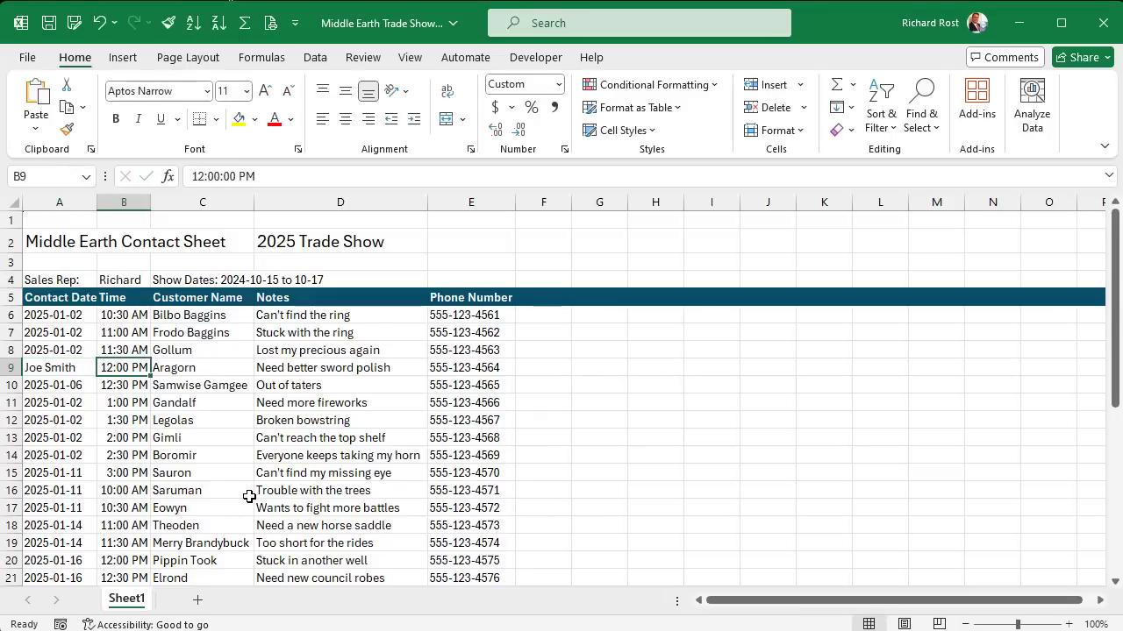
click(200, 425)
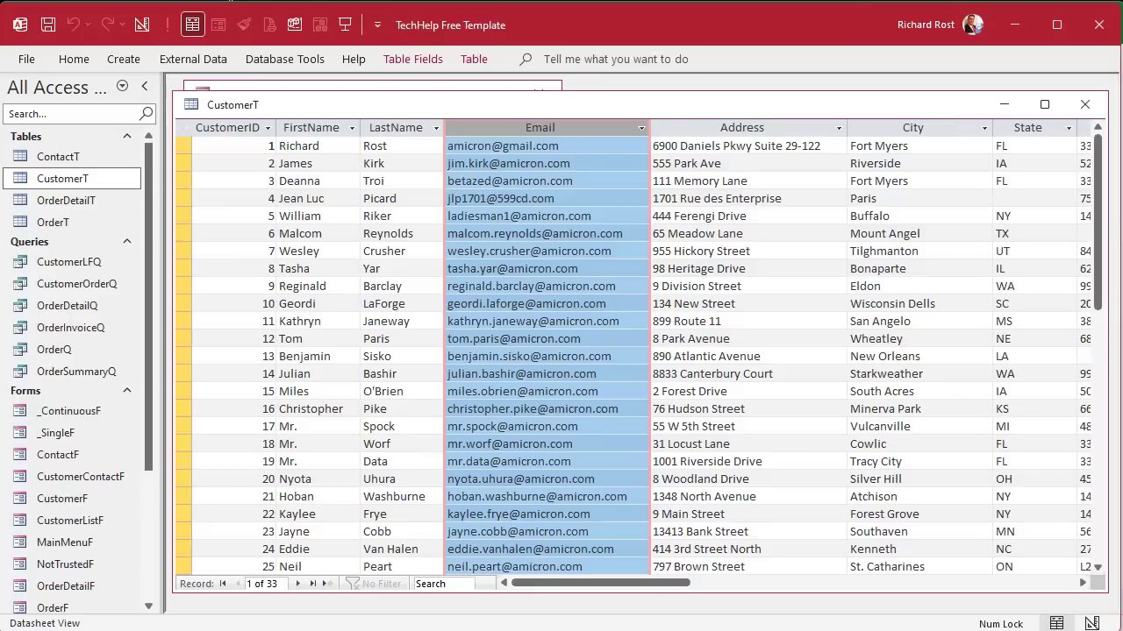
Try to overwrite the sixth customer's AutoNumber CustomerID value.
click(250, 235)
key(F2)
key(Delete)
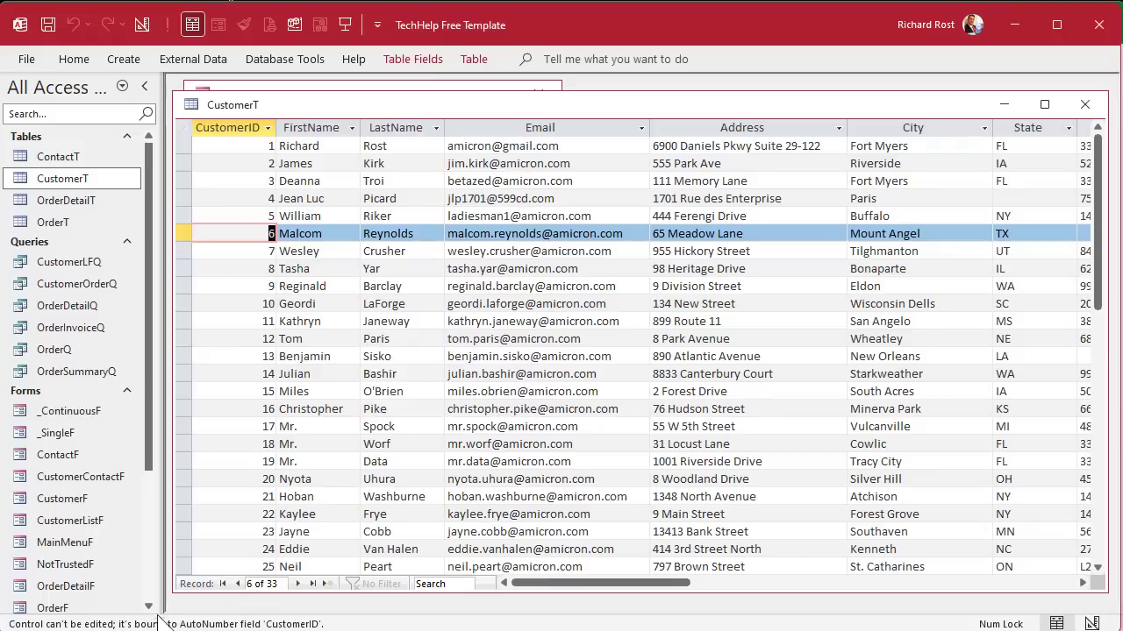
Enter 'joejoej' into CustomerSince, cancel the rejected entry, and switch CustomerT to Design View.
drag(653, 584, 824, 594)
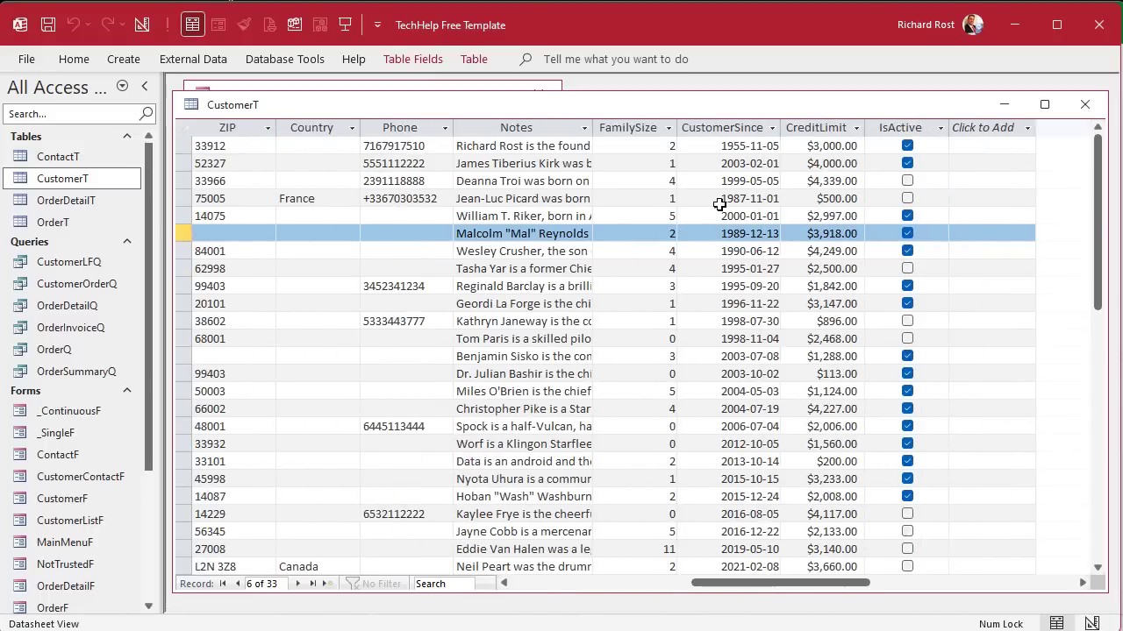
drag(712, 233, 814, 238)
text(joejoej)
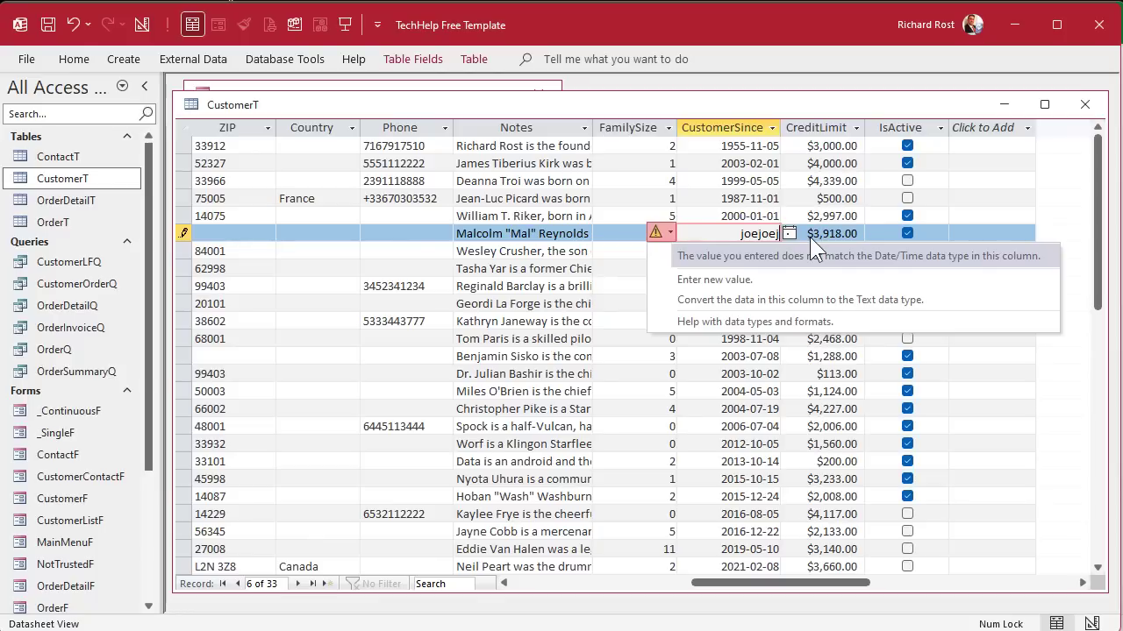
key(Escape)
key(Escape)
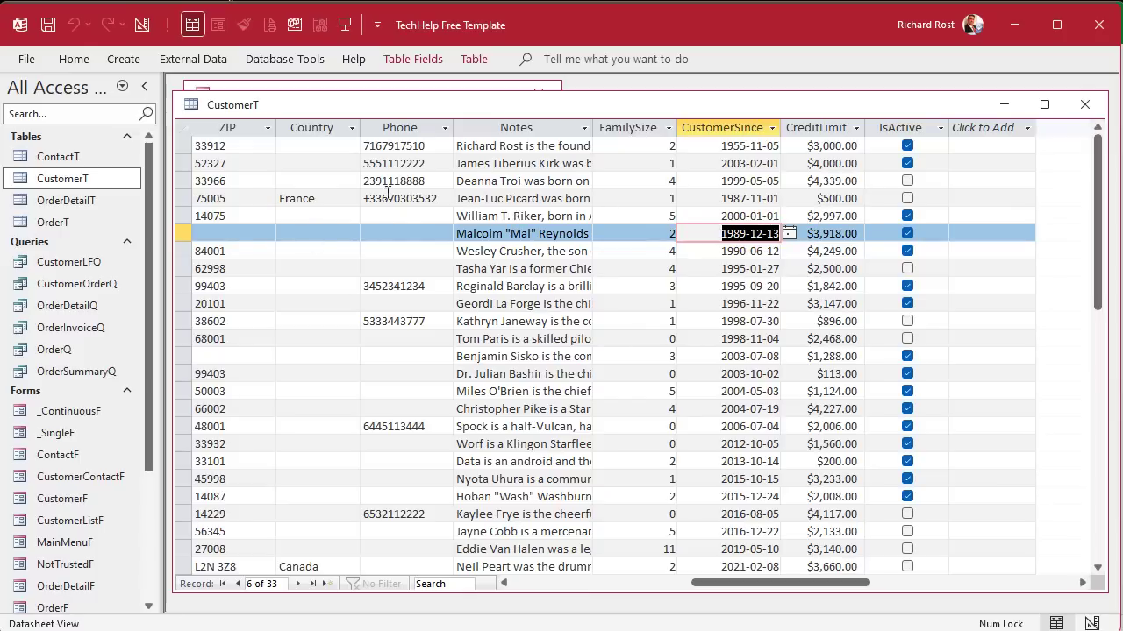
right_click(372, 117)
click(433, 210)
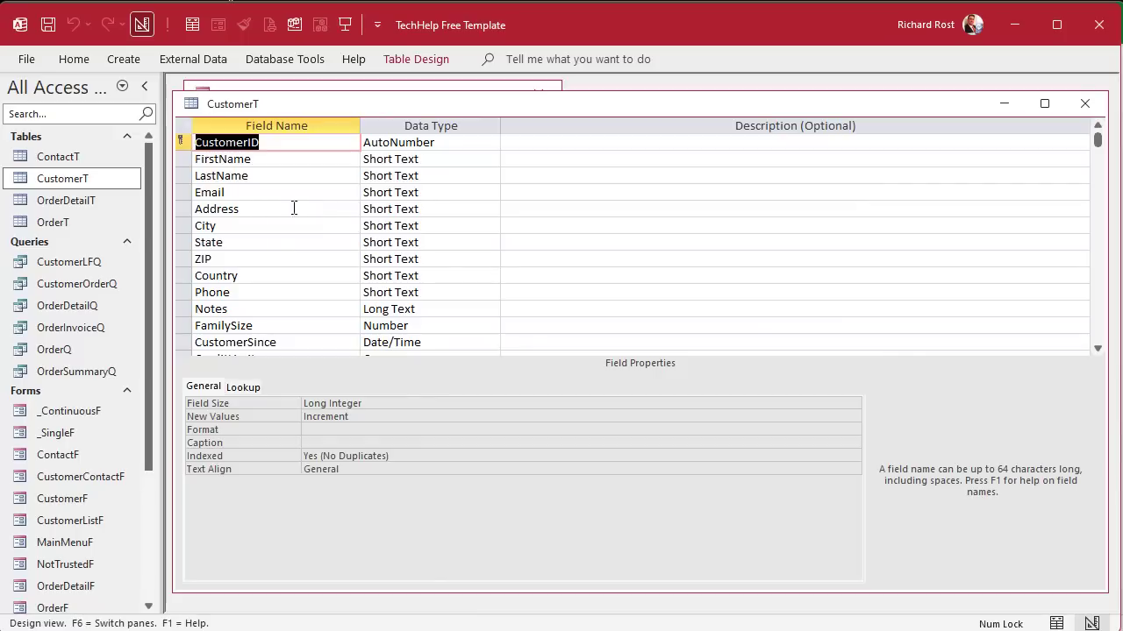
Create a new blank table and enter a sample first name as Field1.
click(123, 61)
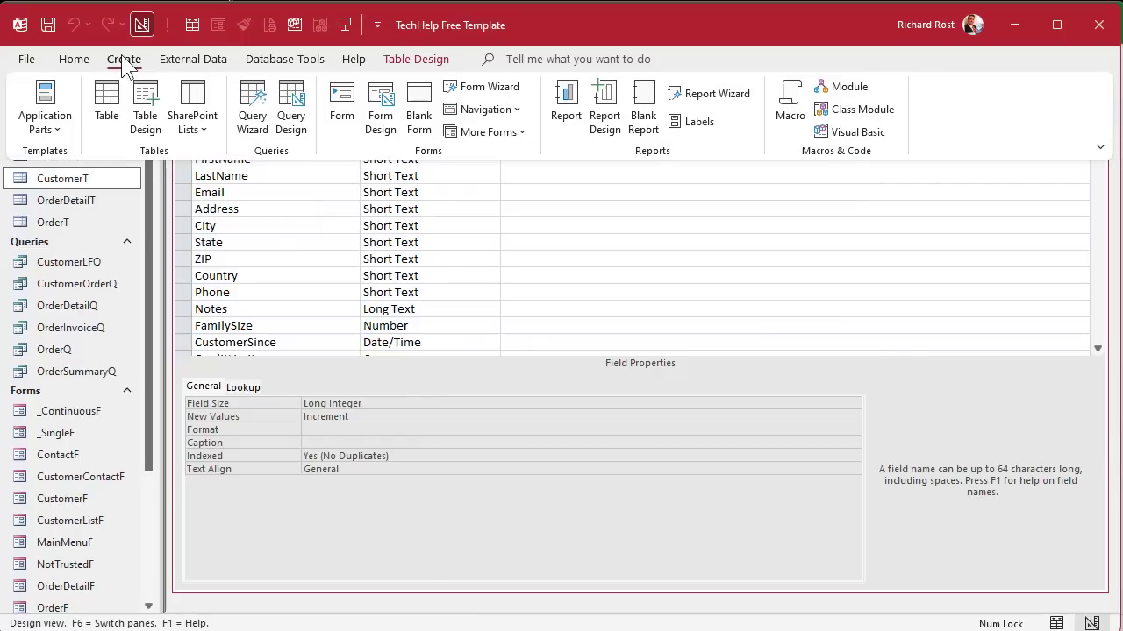
click(117, 98)
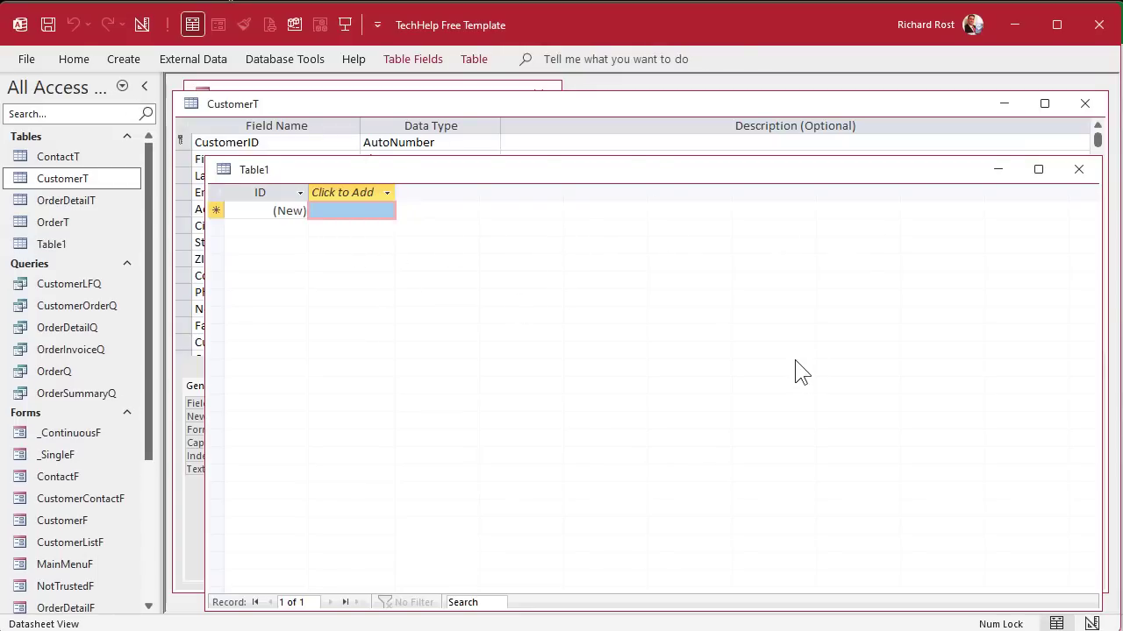
click(339, 208)
text(Joe)
key(Tab)
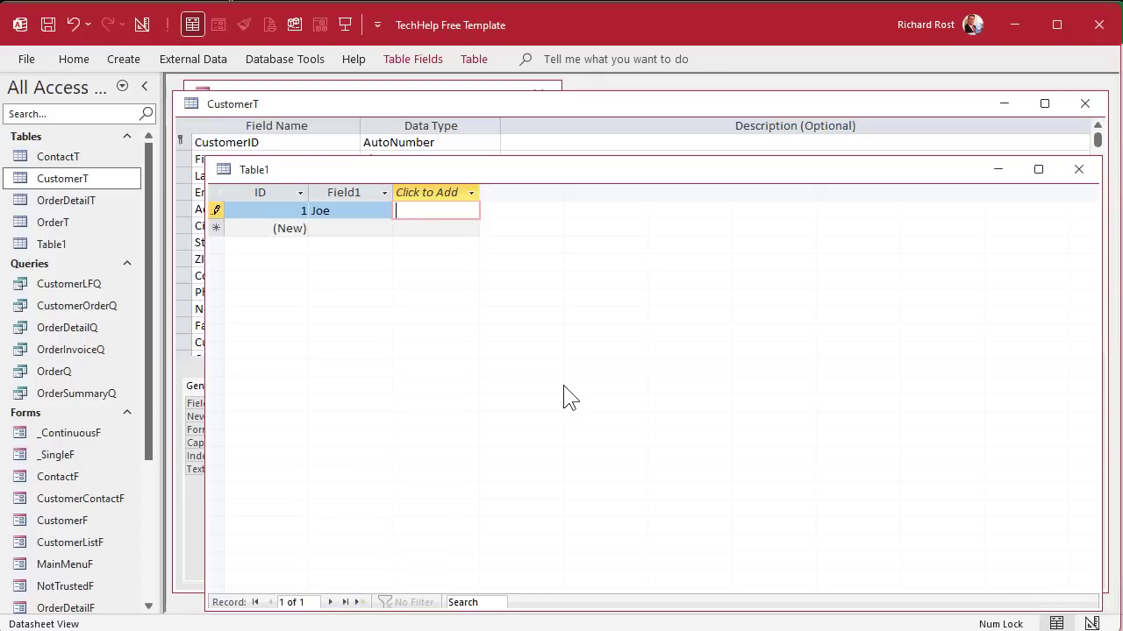
Add a sample last name as Field2, move Field1, and close Table1 without saving.
text(Smith)
key(Tab)
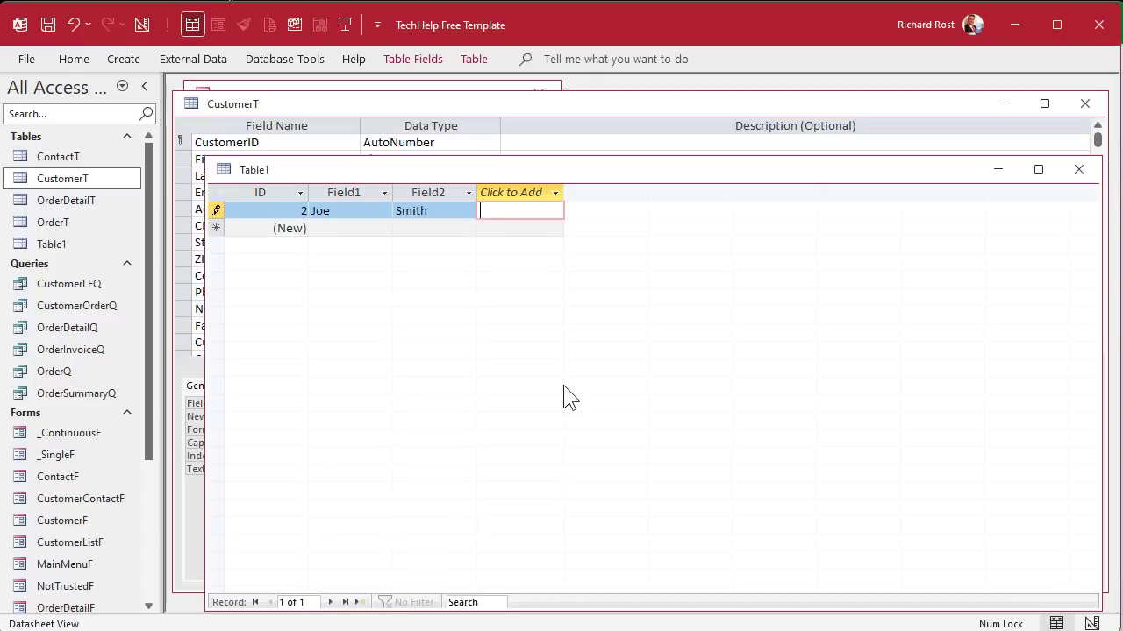
click(348, 191)
drag(348, 191, 364, 194)
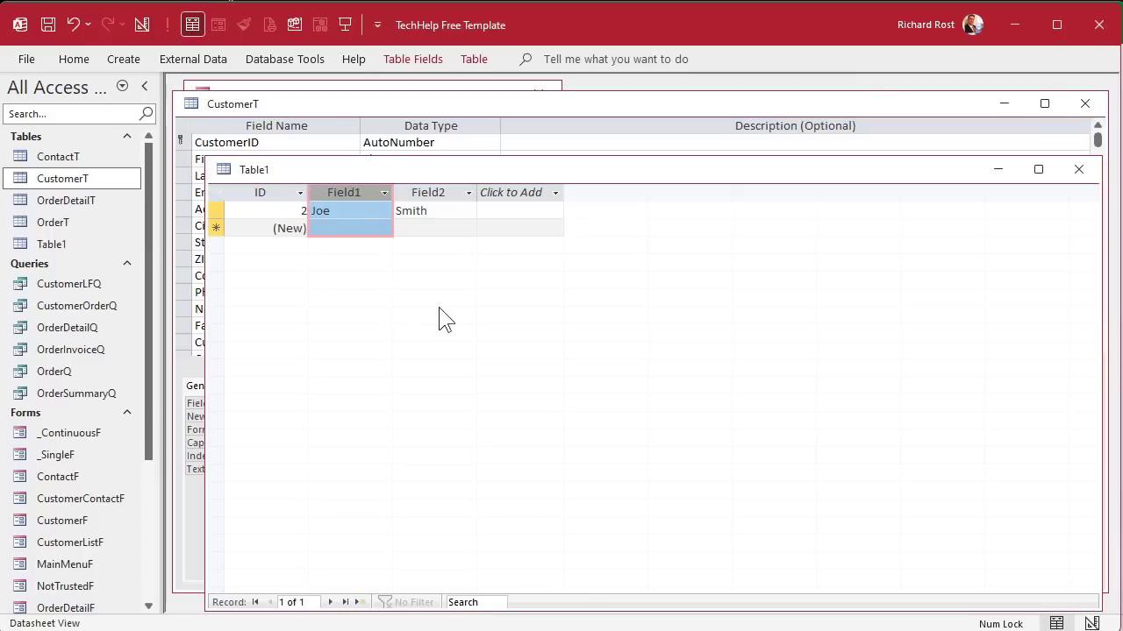
click(1080, 169)
click(691, 405)
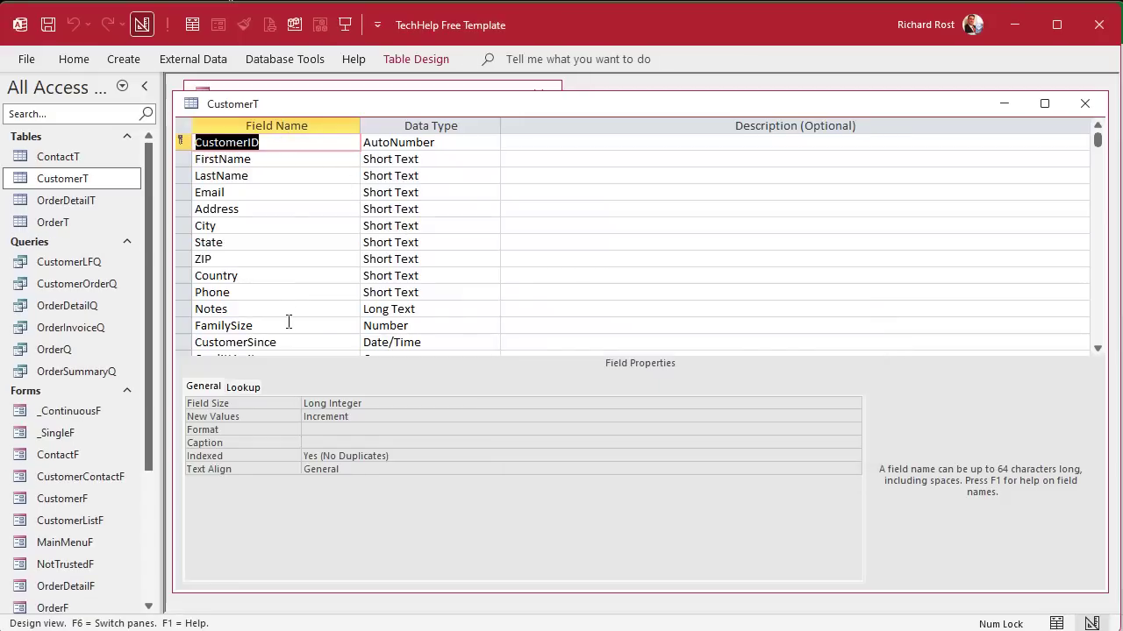
Review the CustomerID, FirstName, LastName and Email fields' properties and data types.
click(183, 144)
click(184, 159)
click(183, 176)
click(185, 192)
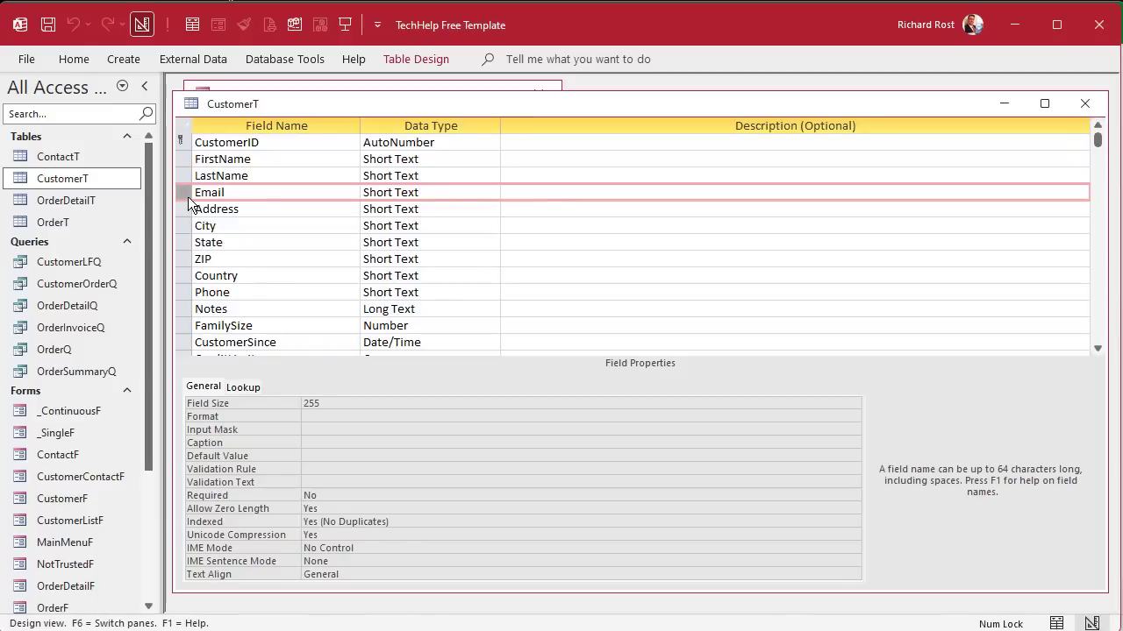
click(262, 143)
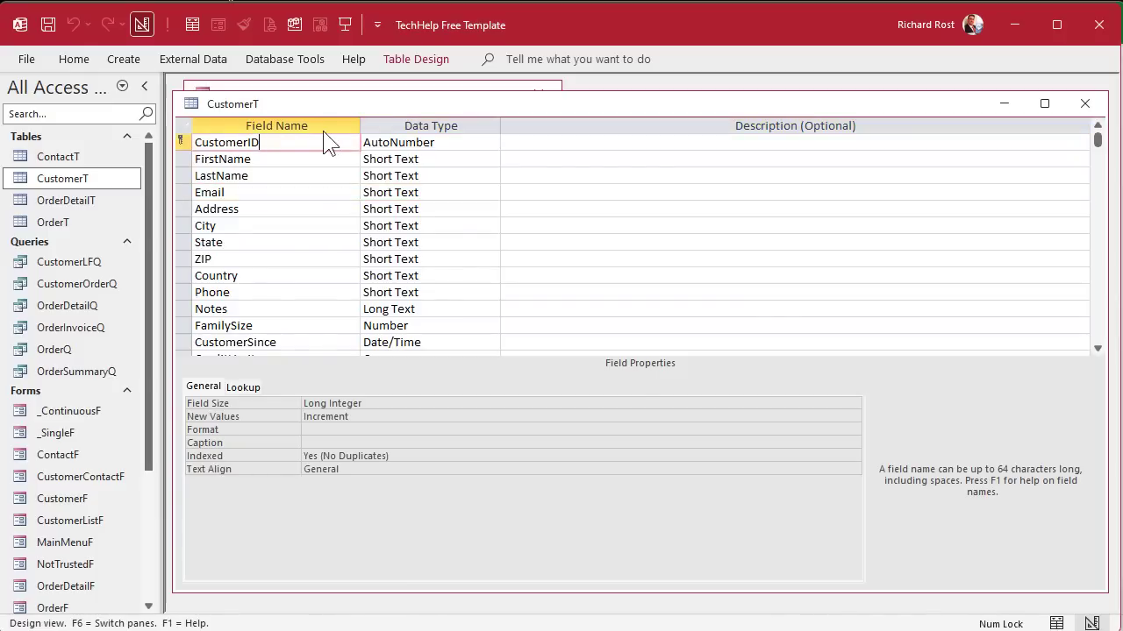
click(393, 157)
Check the Notes, FamilySize (Number) and CustomerSince (Date/Time) data types.
click(272, 312)
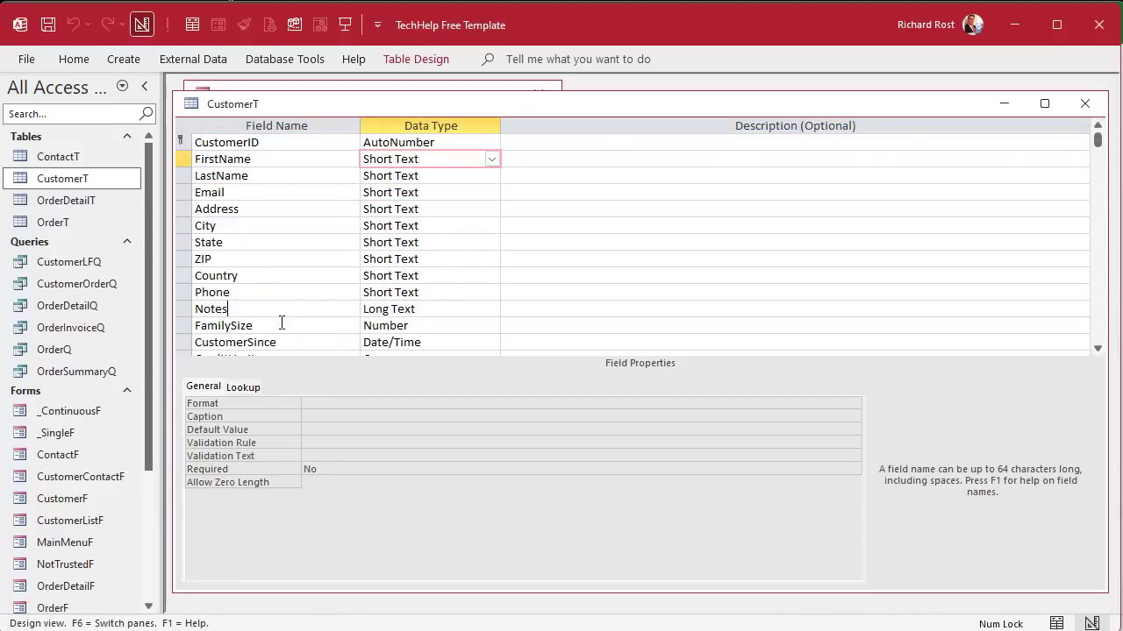
click(385, 312)
click(299, 324)
click(391, 326)
scroll(395, 299, down, 2)
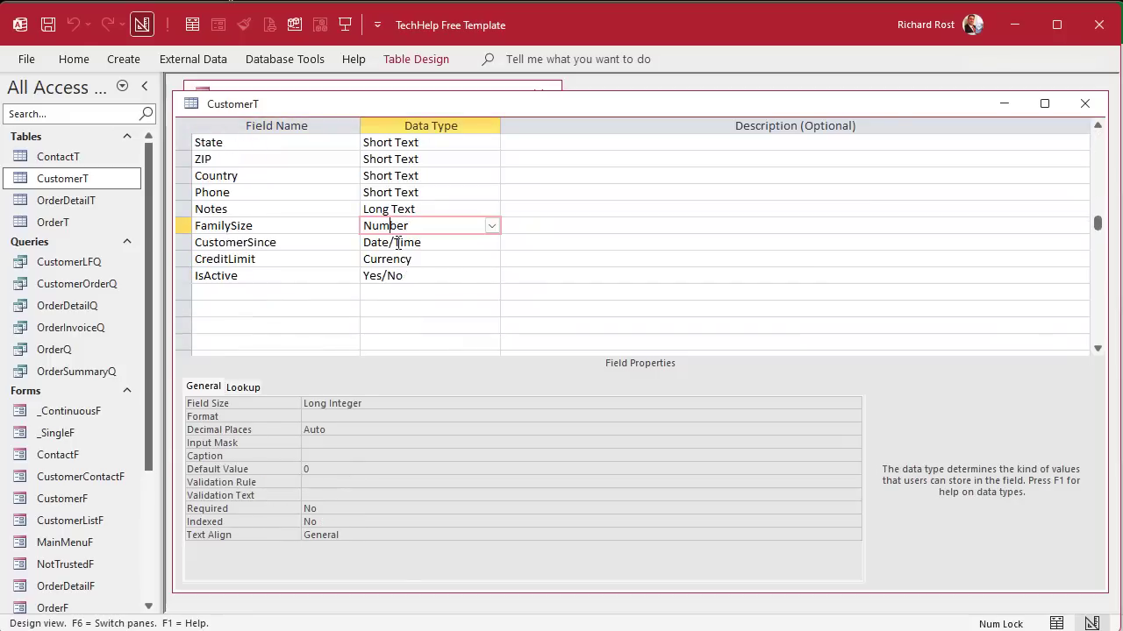
click(396, 242)
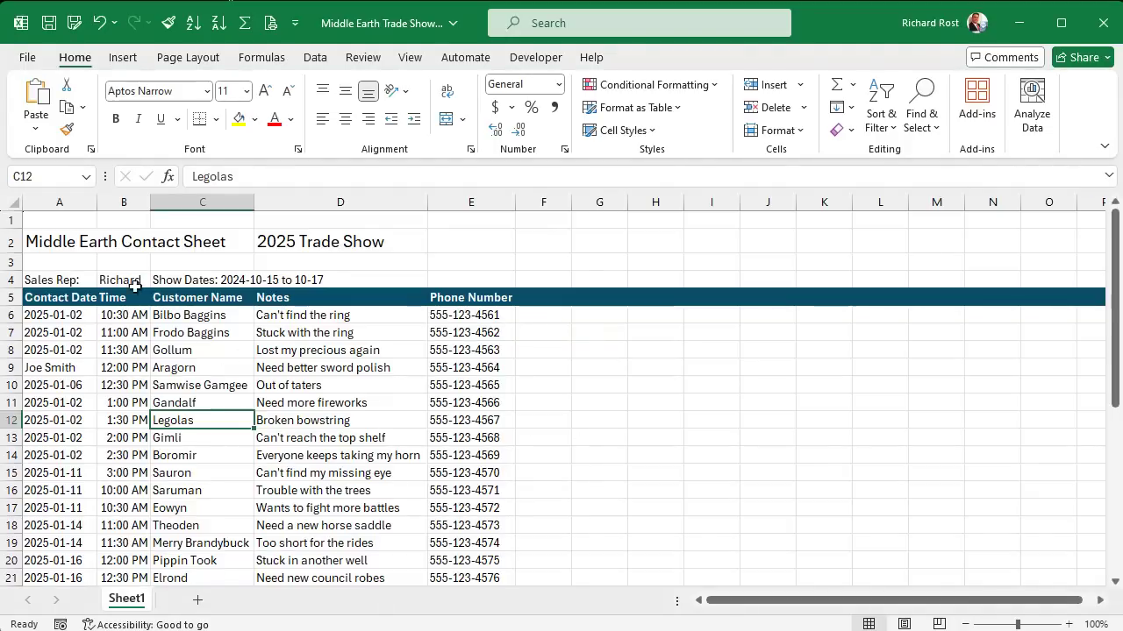
Select the Excel title block A2:E4, deselect it, and switch back to Access.
drag(61, 236, 507, 279)
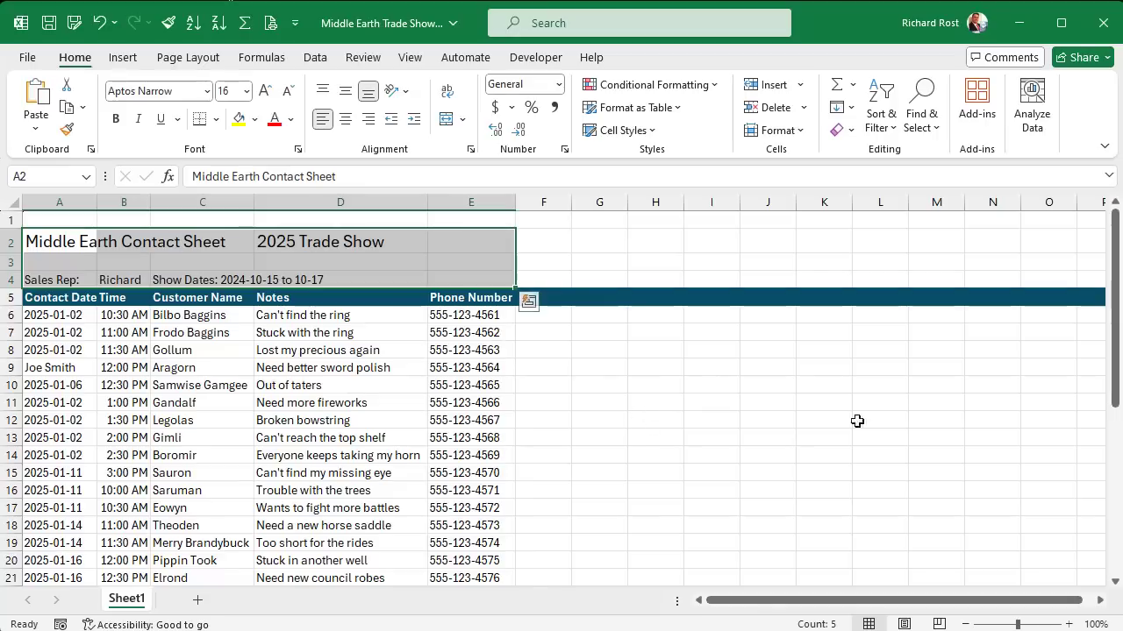
click(602, 355)
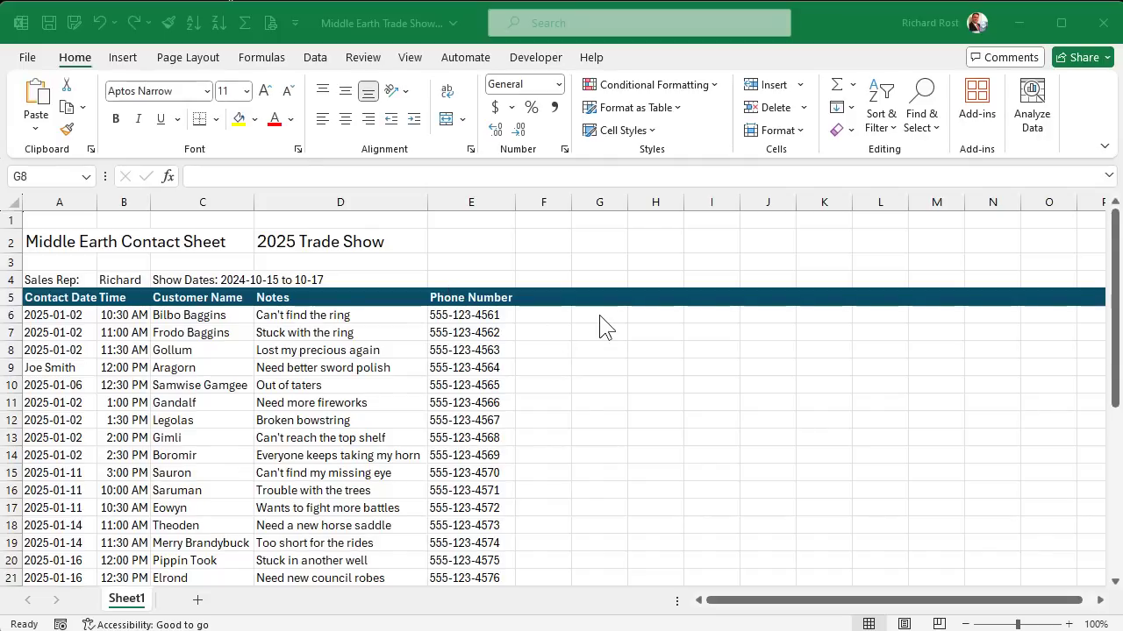
key(alt+Tab)
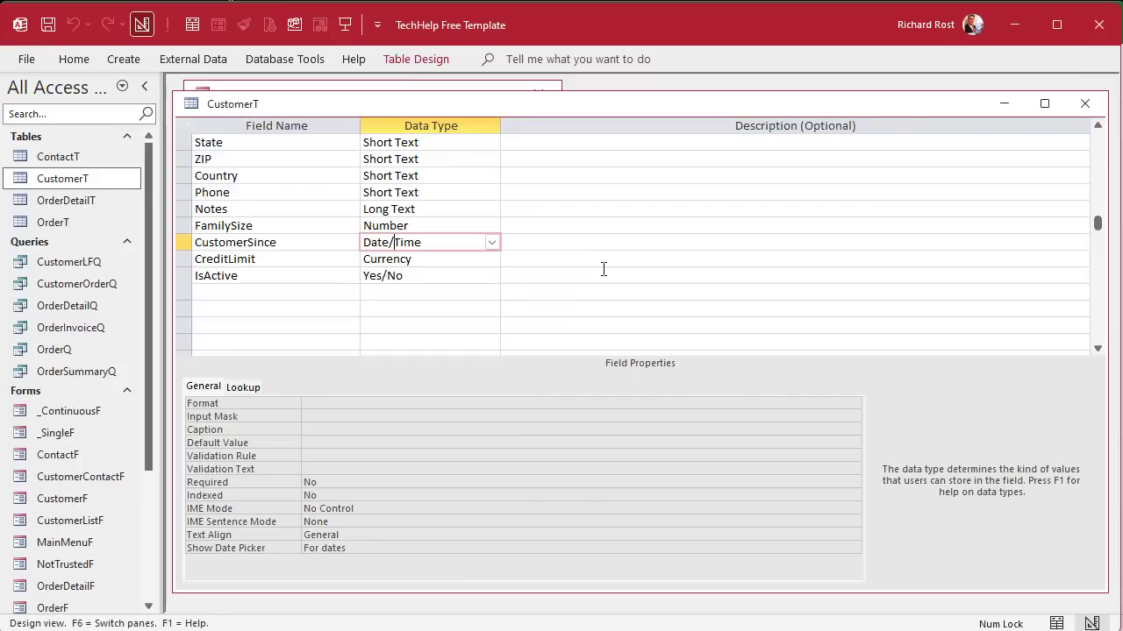
Open the ContactT table, then close both the CustomerT design and ContactT.
drag(266, 107, 387, 135)
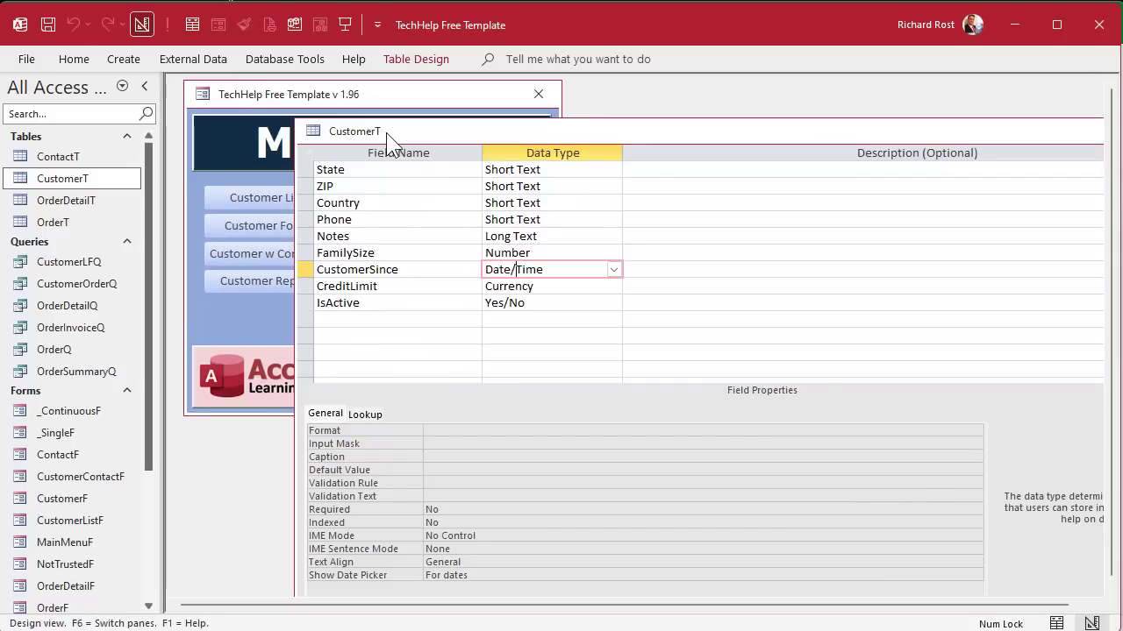
double_click(58, 157)
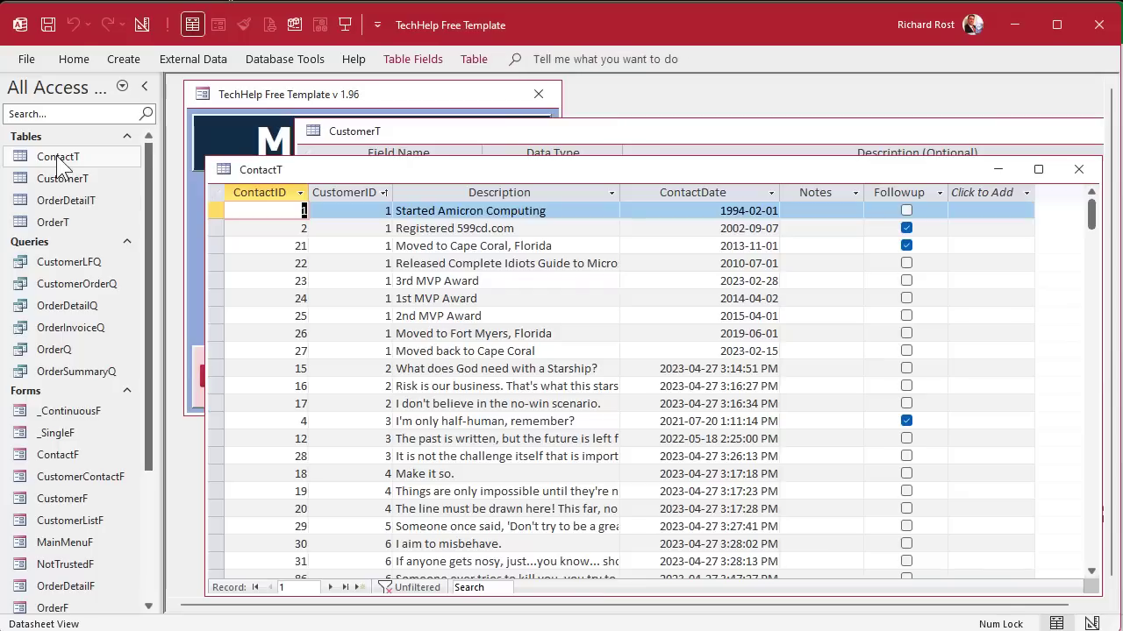
drag(384, 168, 429, 232)
drag(441, 136, 345, 108)
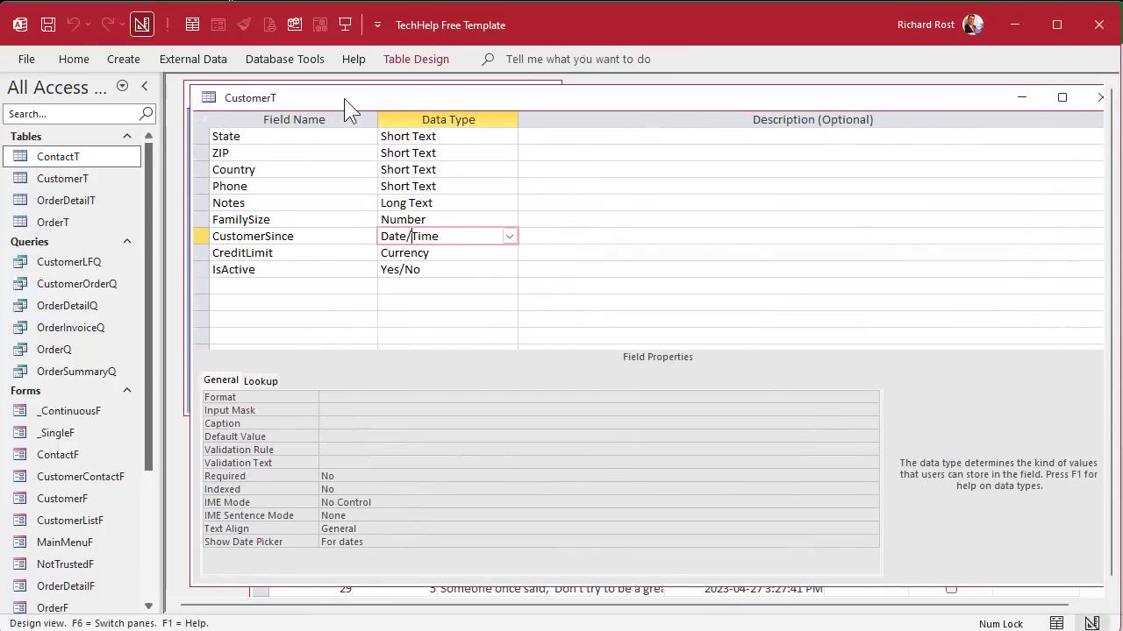
click(1098, 97)
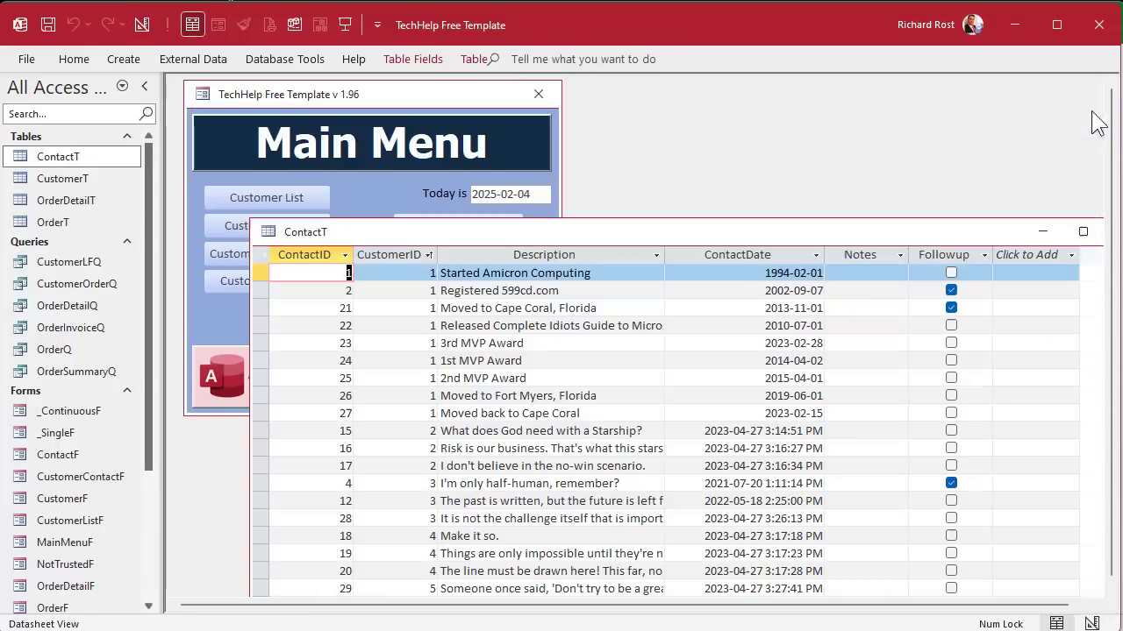
drag(1012, 236, 959, 215)
click(1068, 211)
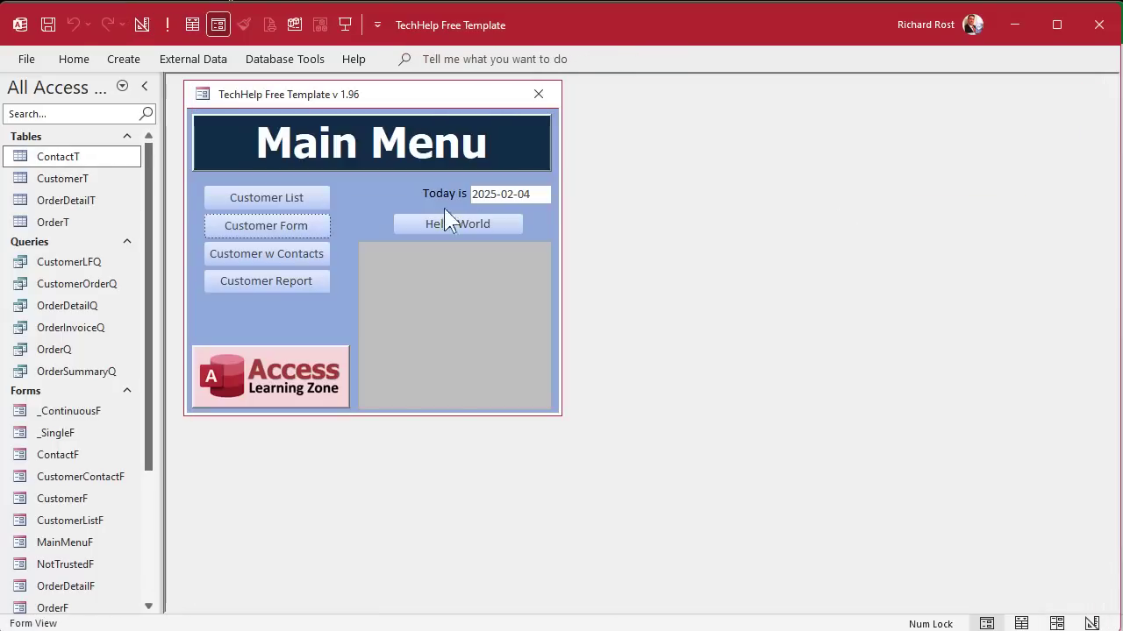
View a customer's contact history from the customer form, then close both windows.
click(263, 227)
click(742, 153)
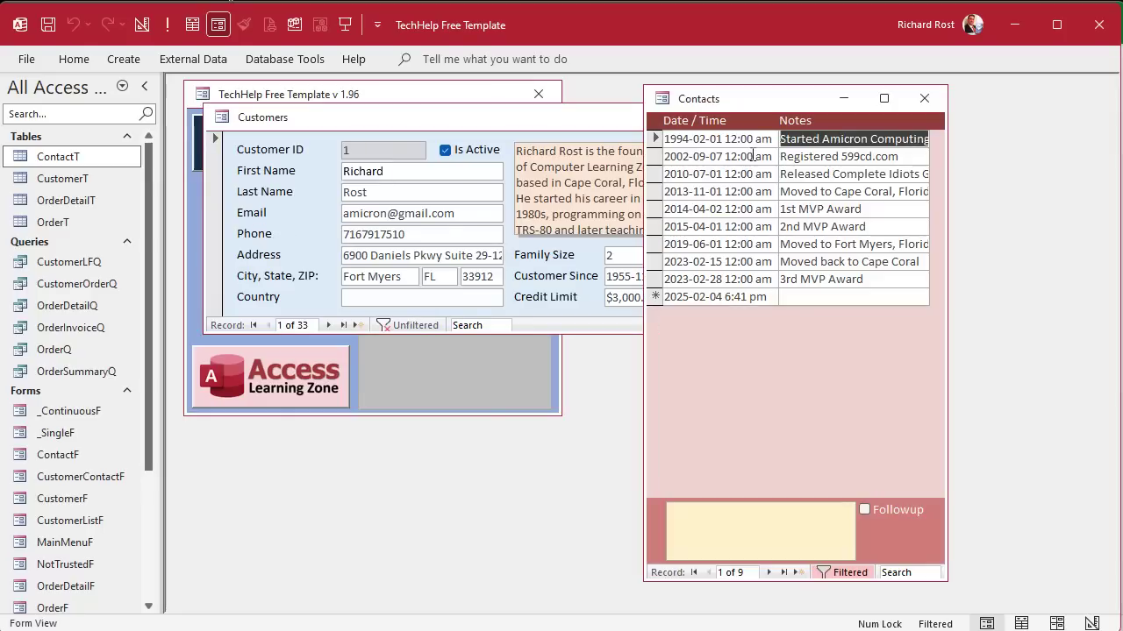
click(925, 98)
click(786, 116)
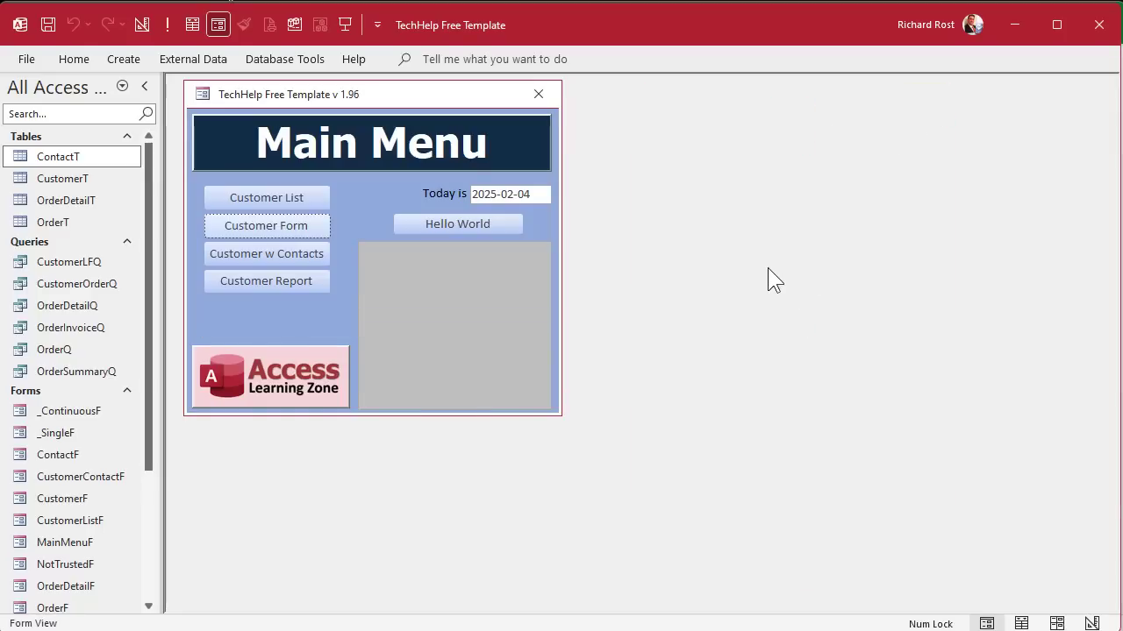